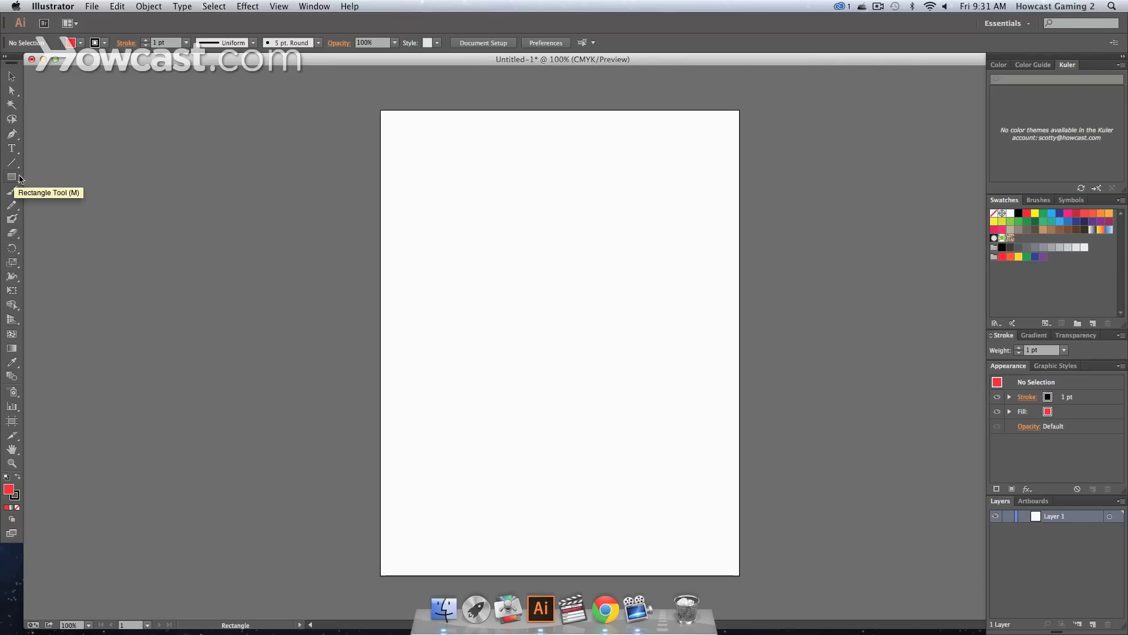
- Draw red squares side by side with the Rectangle tool, then zoom in with Cmd+=
click(18, 177)
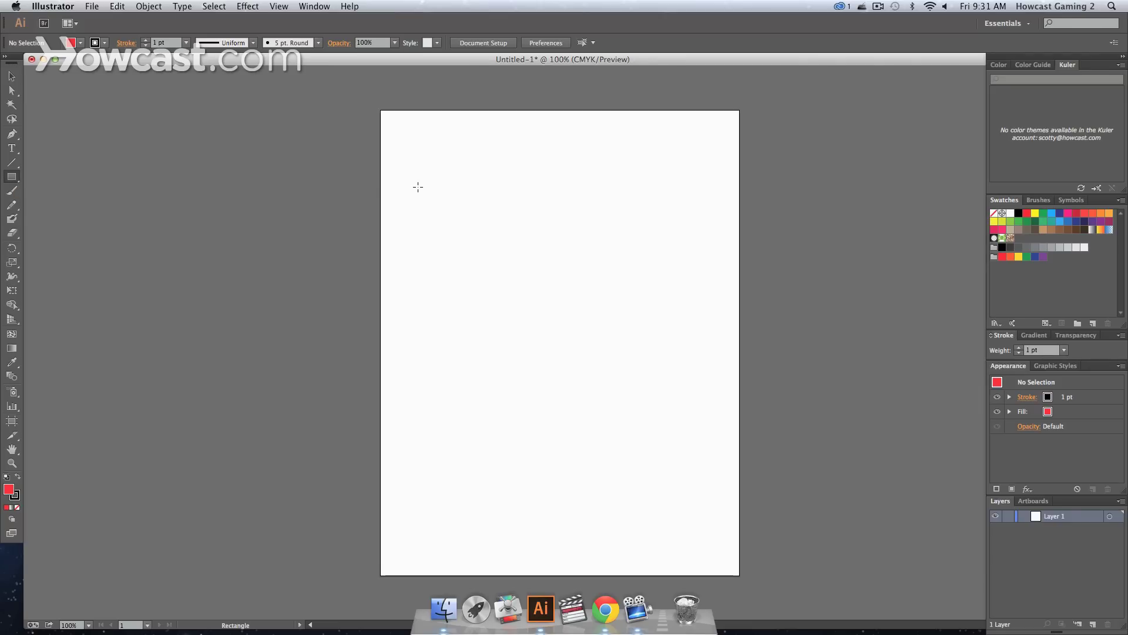
drag(417, 186, 535, 257)
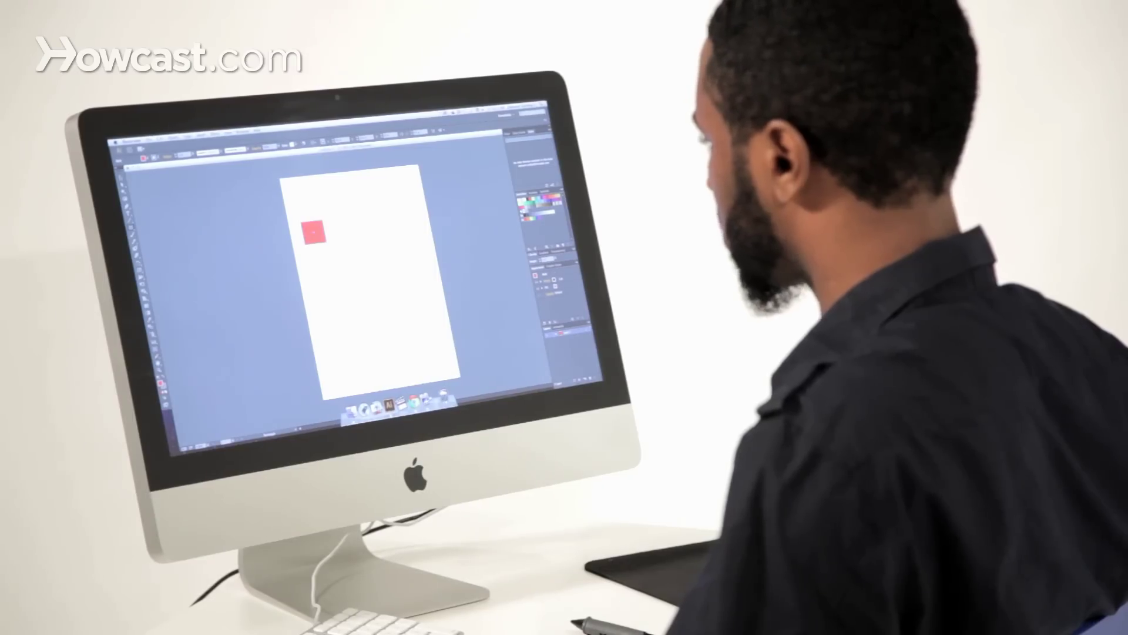
drag(337, 222, 361, 245)
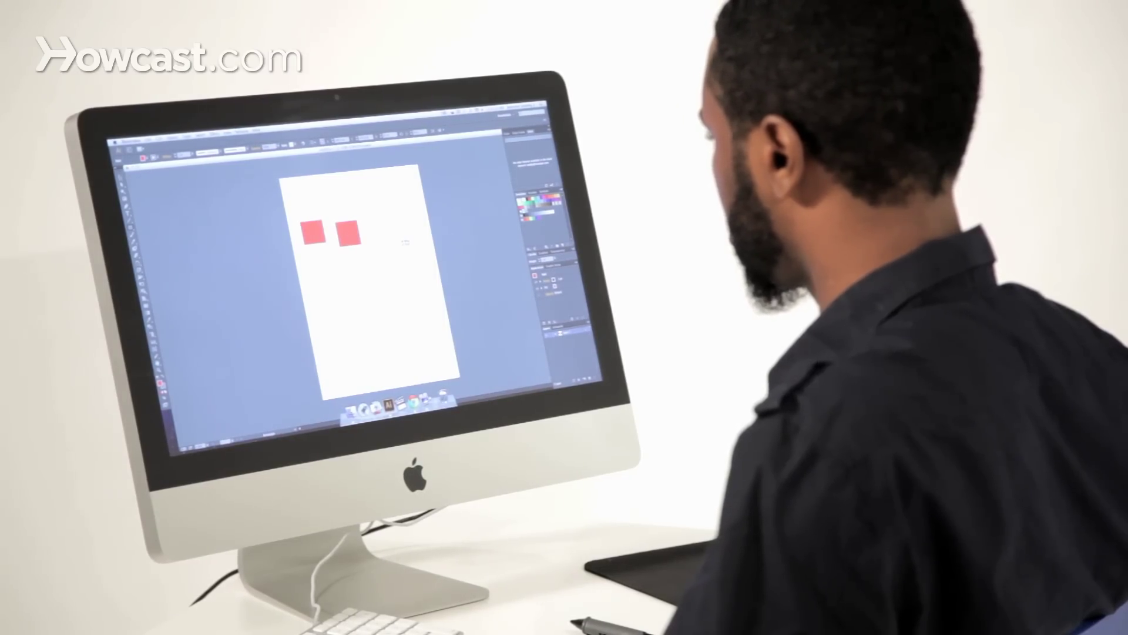
drag(373, 221, 394, 242)
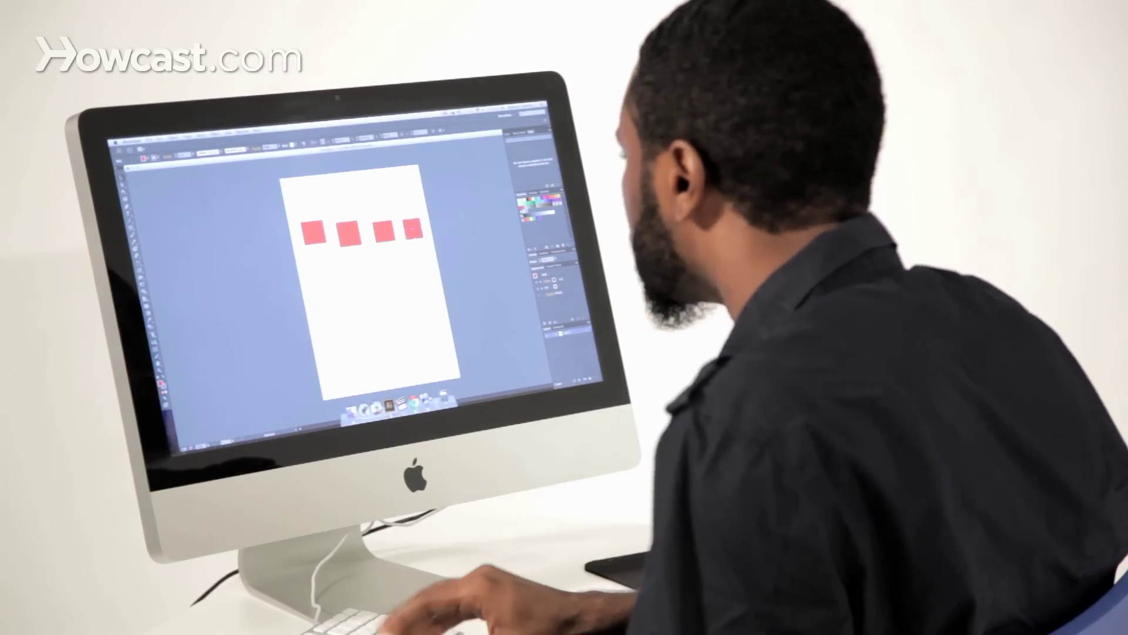
key(super+equal)
key(super+equal)
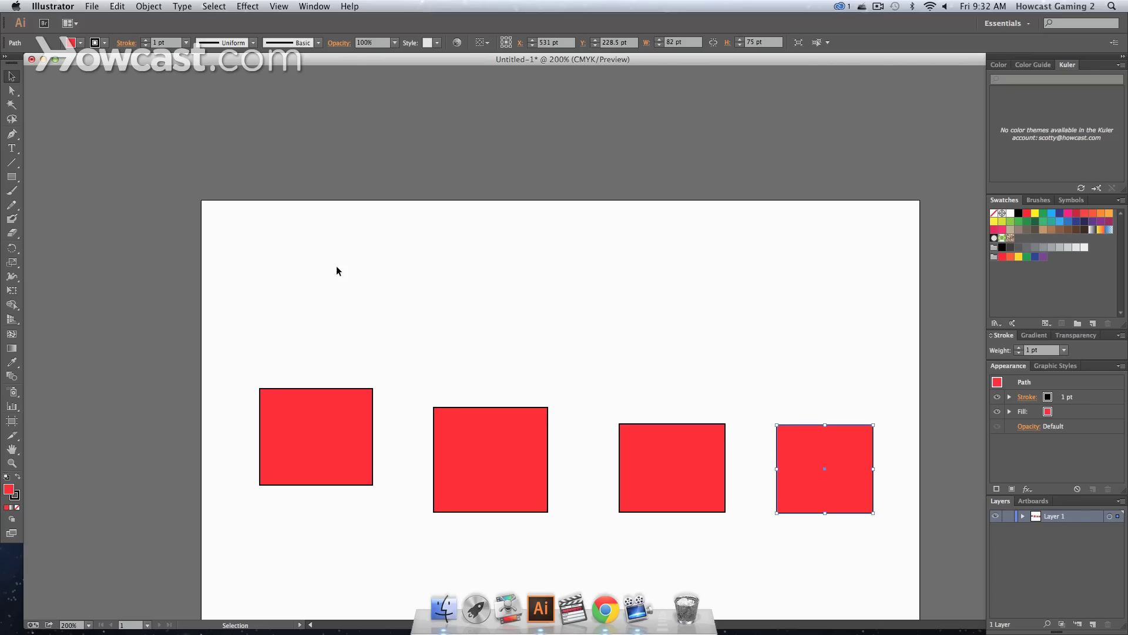
- Marquee-select all four red squares and bring up the Window menu
click(337, 278)
drag(192, 333, 634, 542)
scroll(393, 310, left, 10)
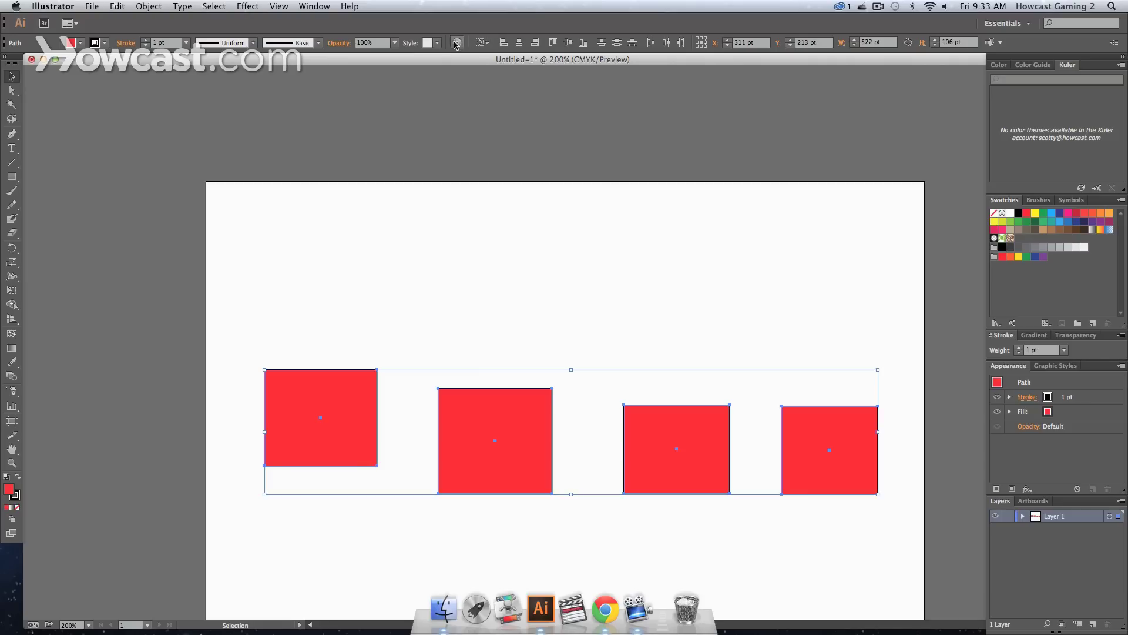
click(321, 7)
click(321, 7)
click(320, 7)
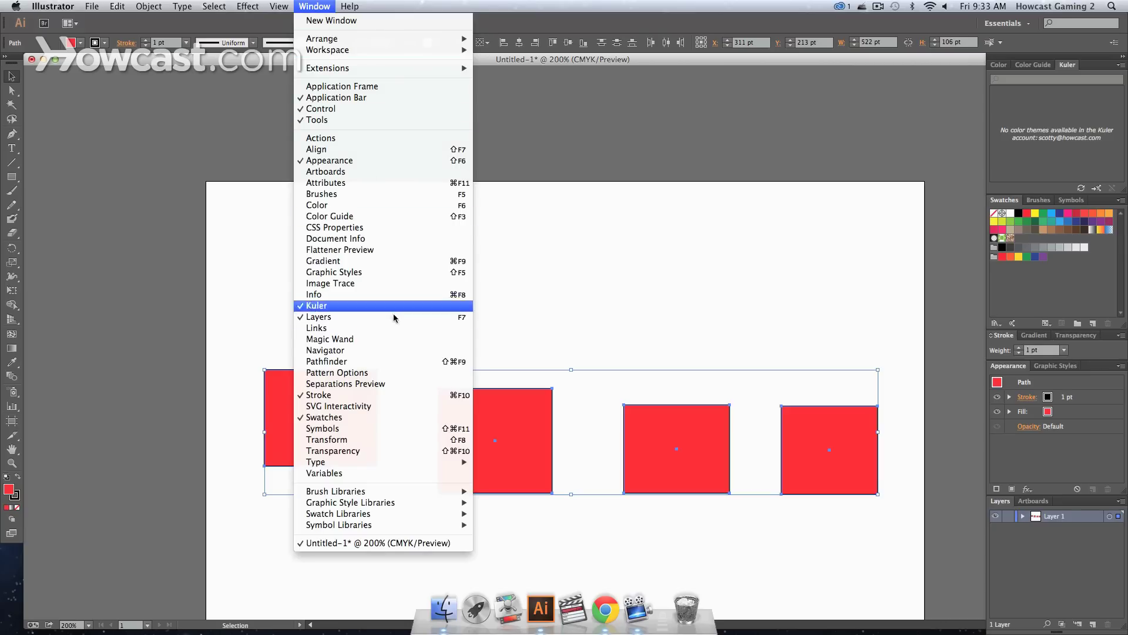
- Open the Align panel, move it to the upper right, and keep Align to Selection
click(399, 149)
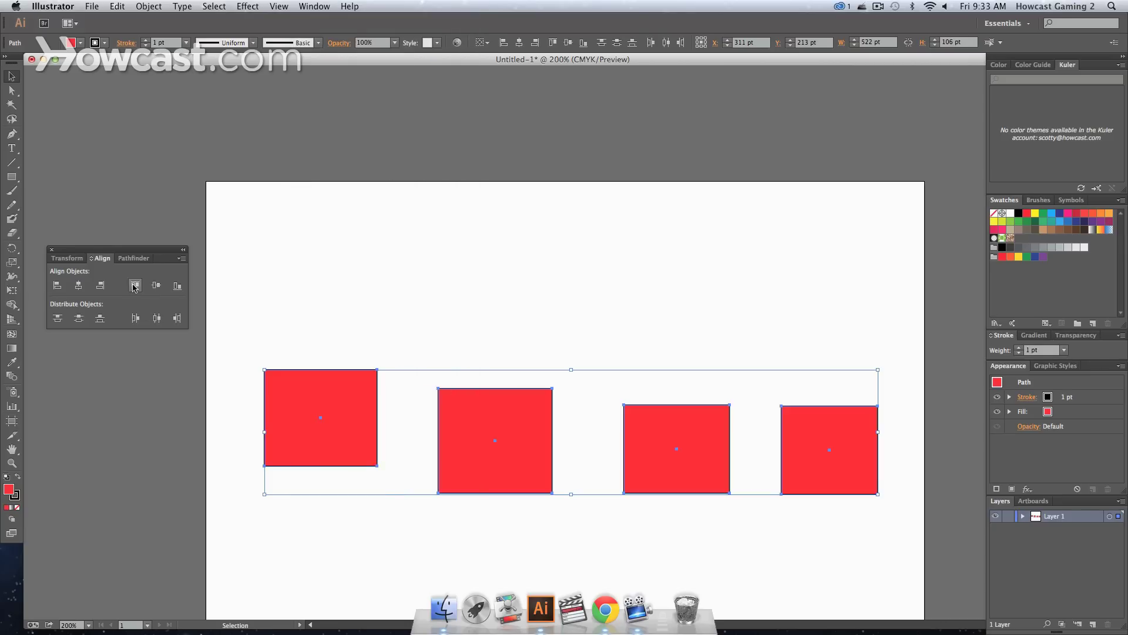
drag(136, 252, 904, 111)
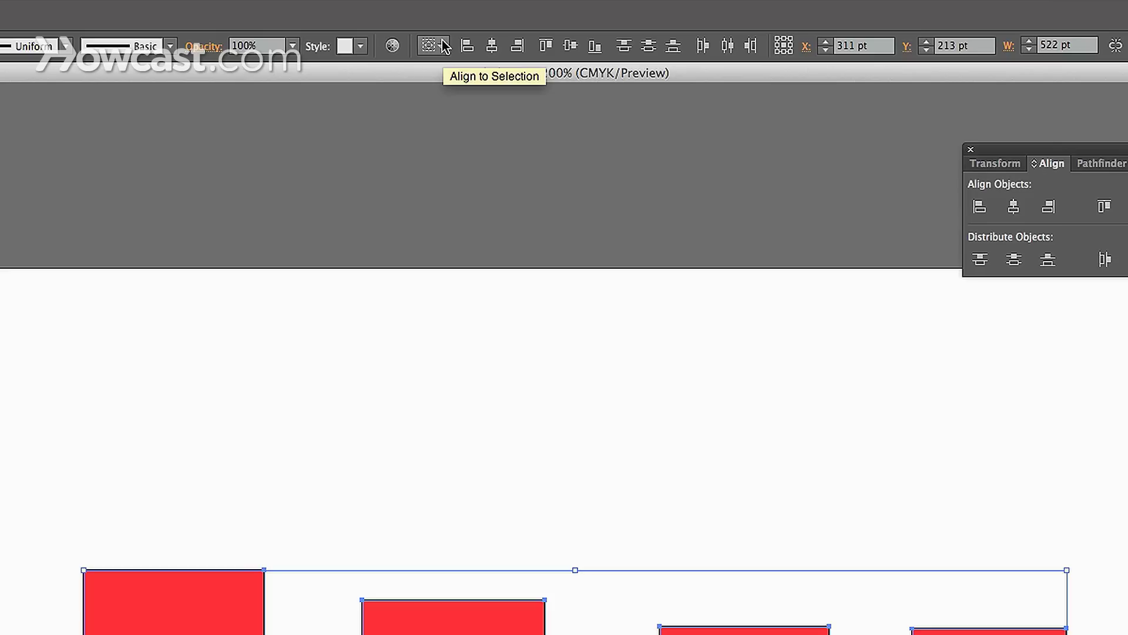
click(442, 47)
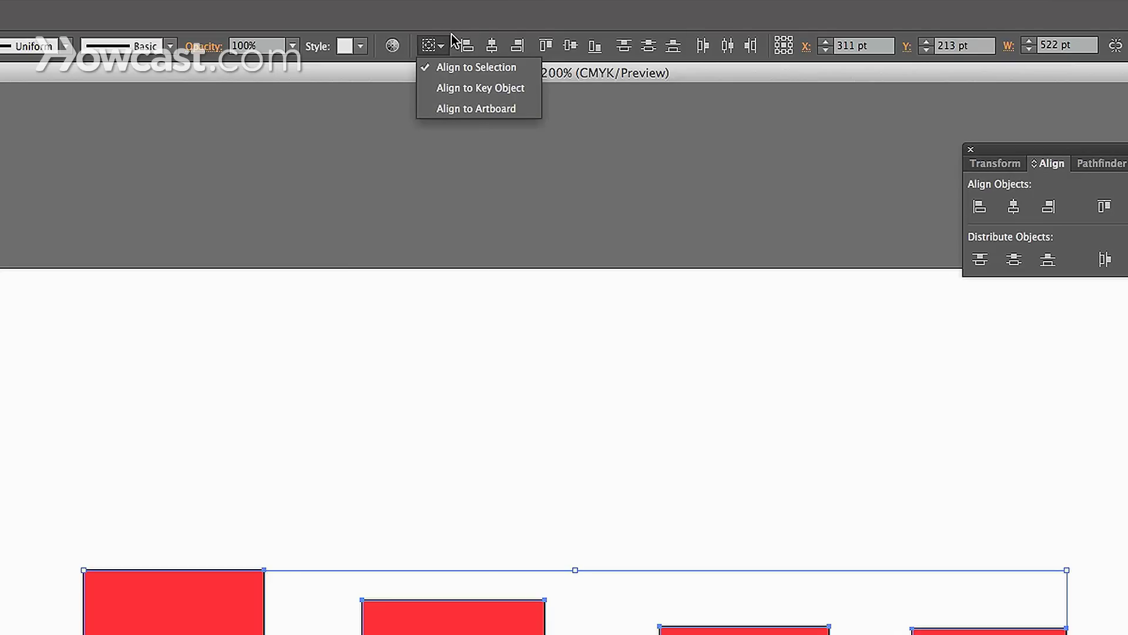
click(447, 46)
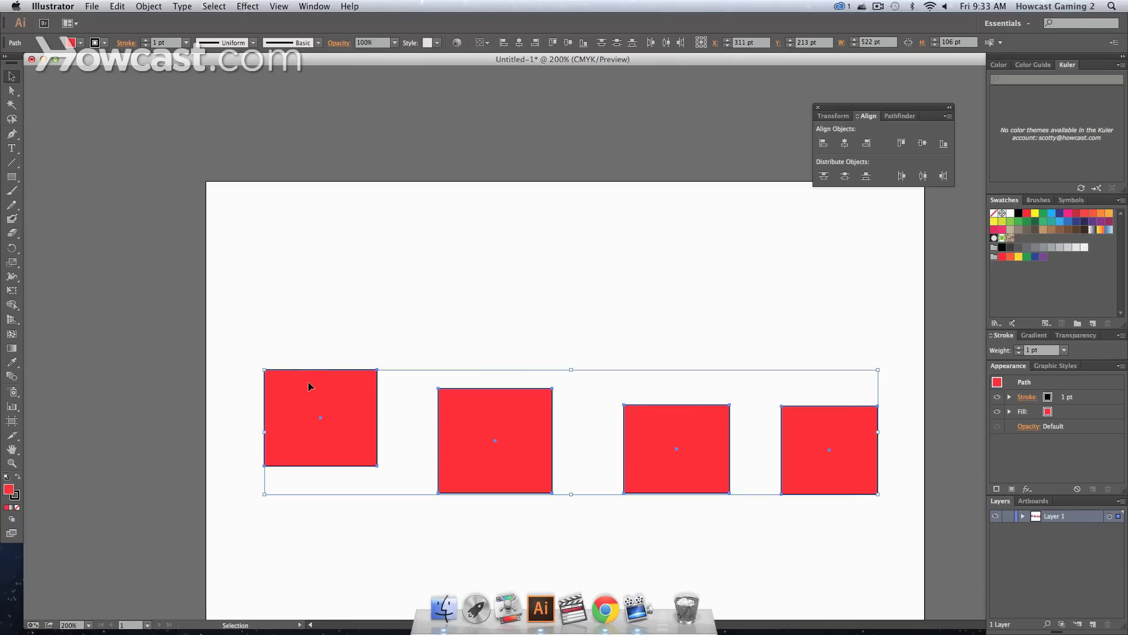
- Try left and right alignment, undo both, then centre the squares horizontally
click(824, 144)
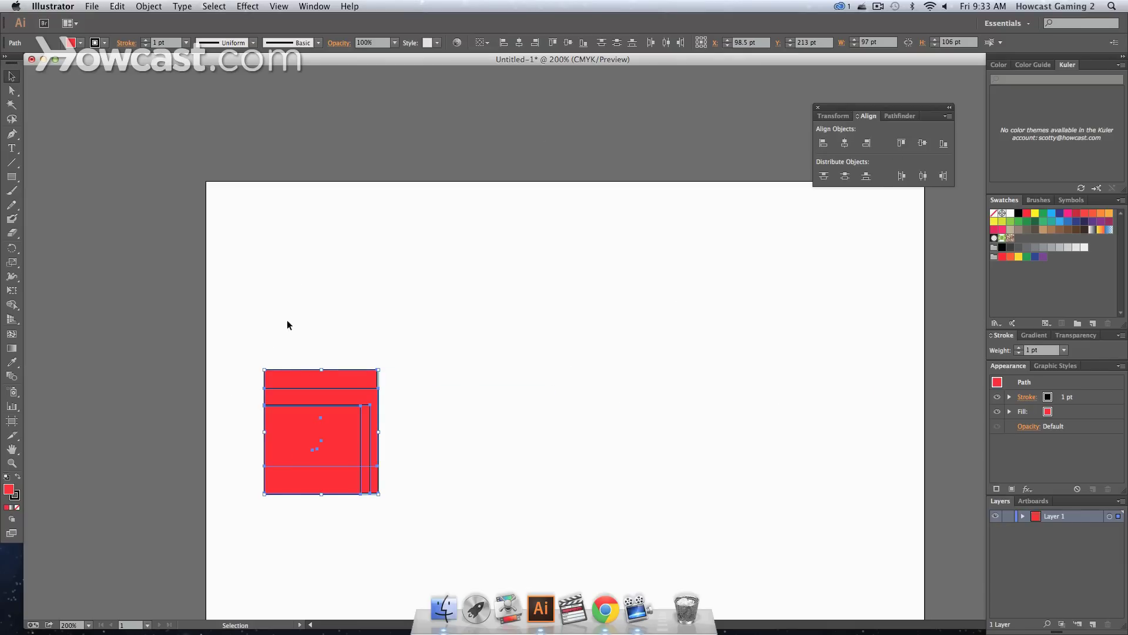
key(super+z)
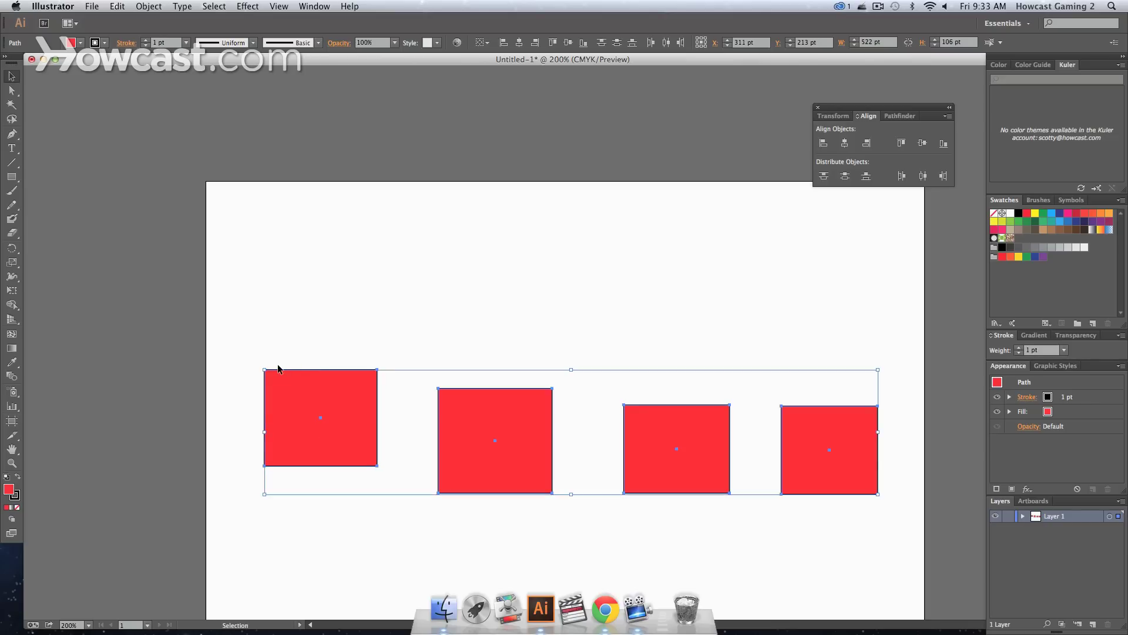
click(867, 144)
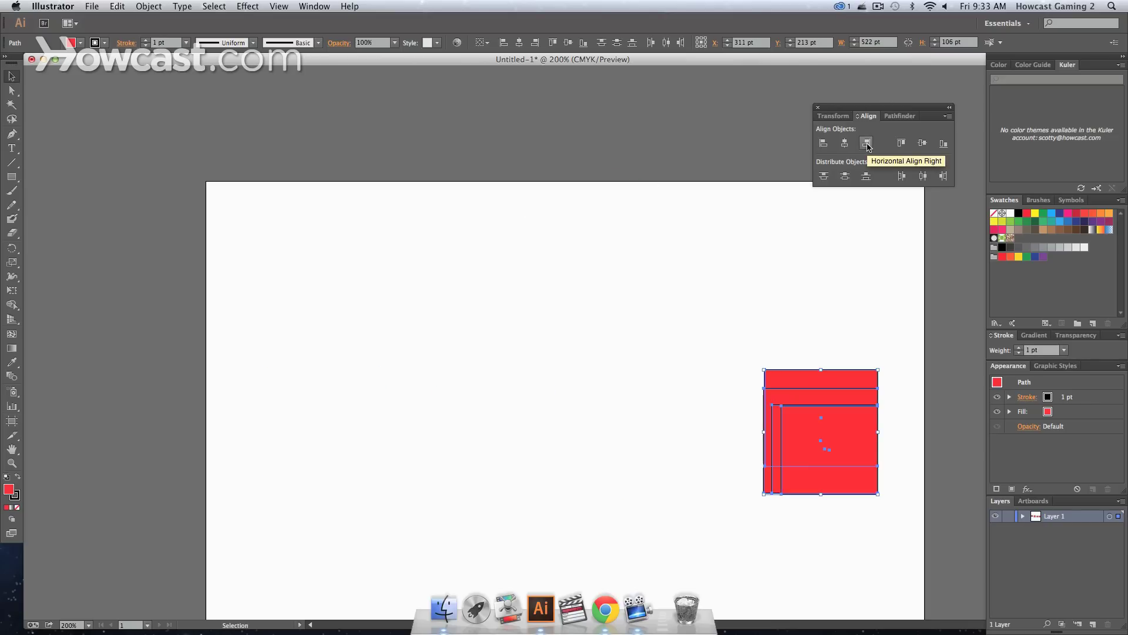
key(super+z)
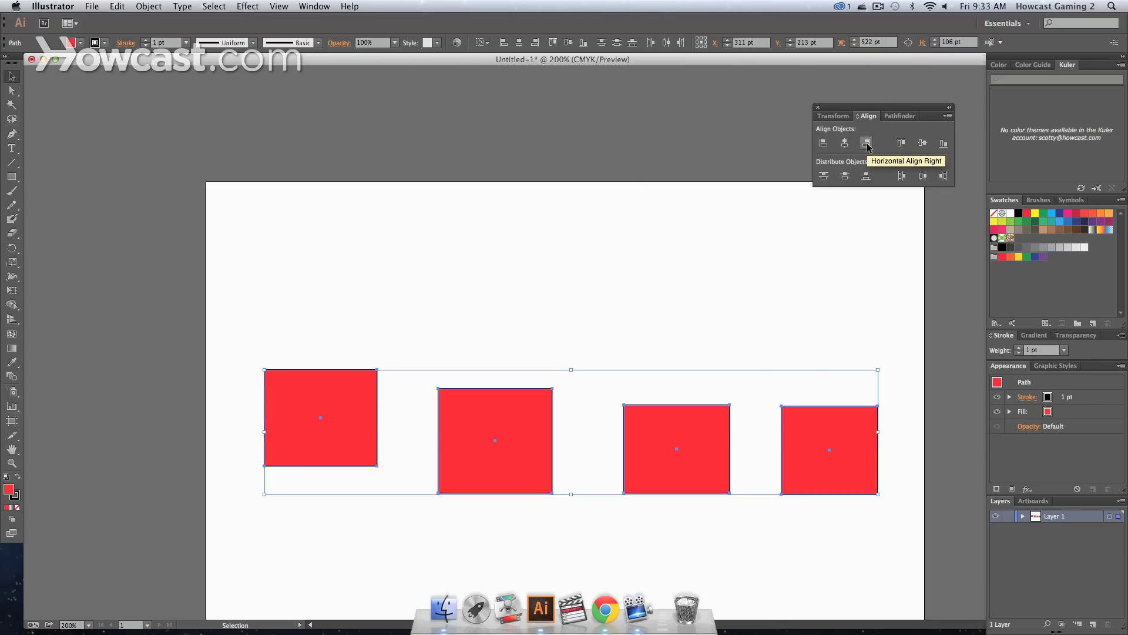
click(844, 143)
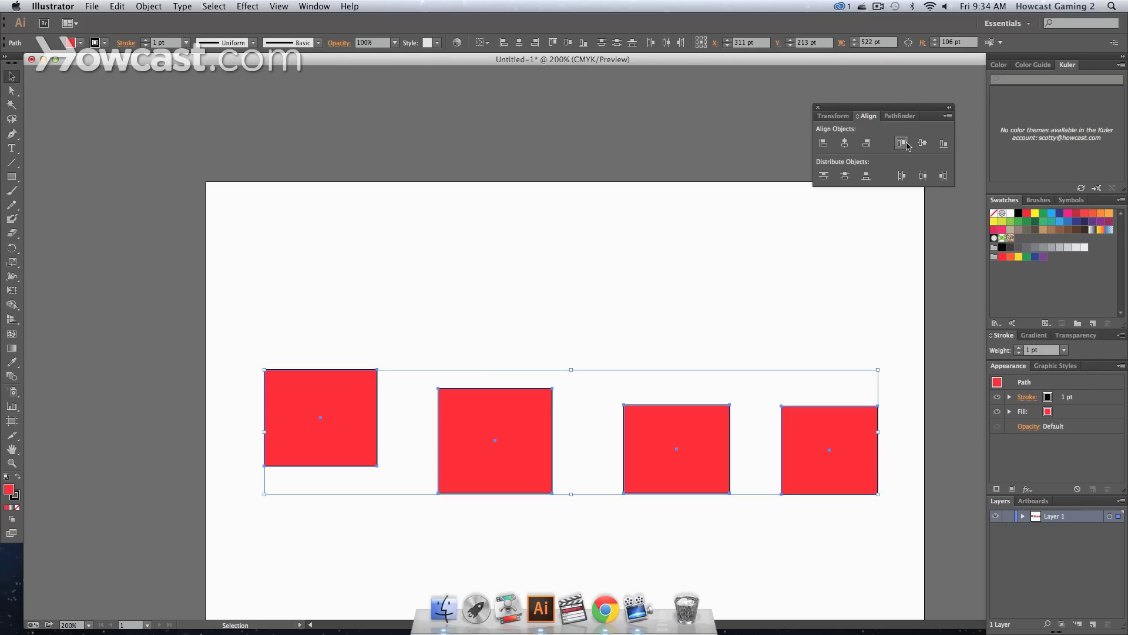
- Try top and bottom alignment, finishing with the squares vertically centred
click(903, 144)
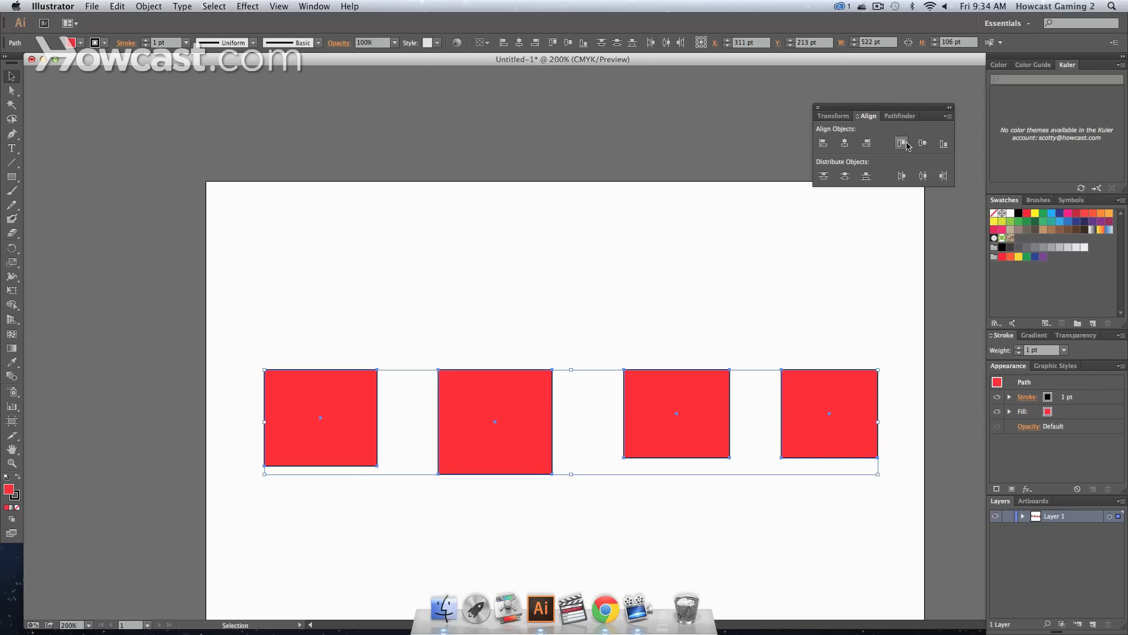
click(944, 144)
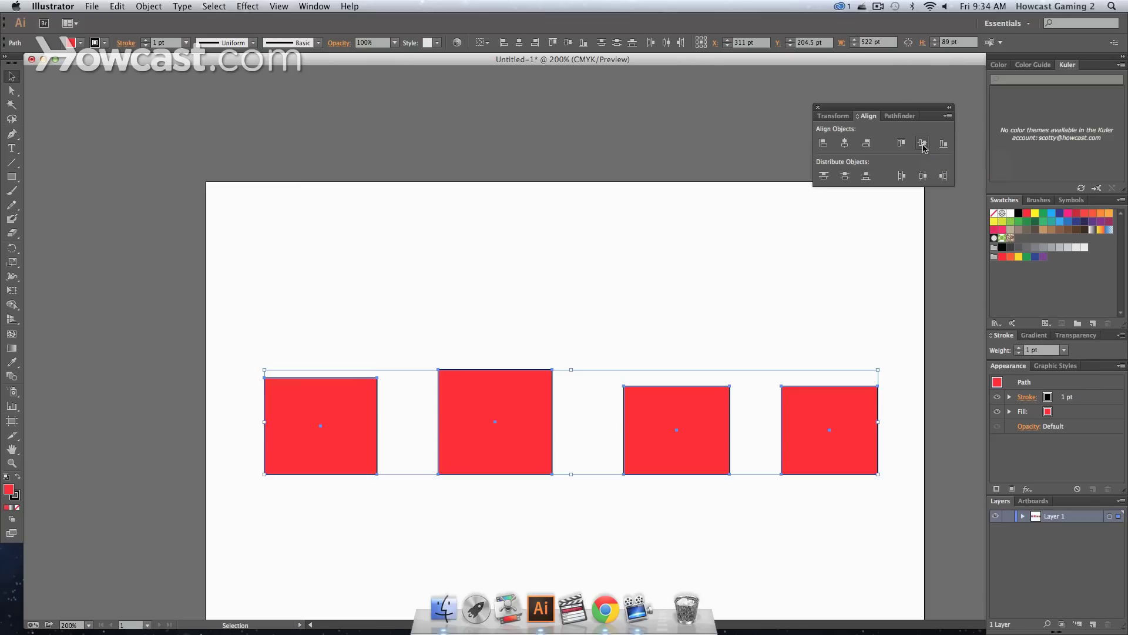
click(923, 144)
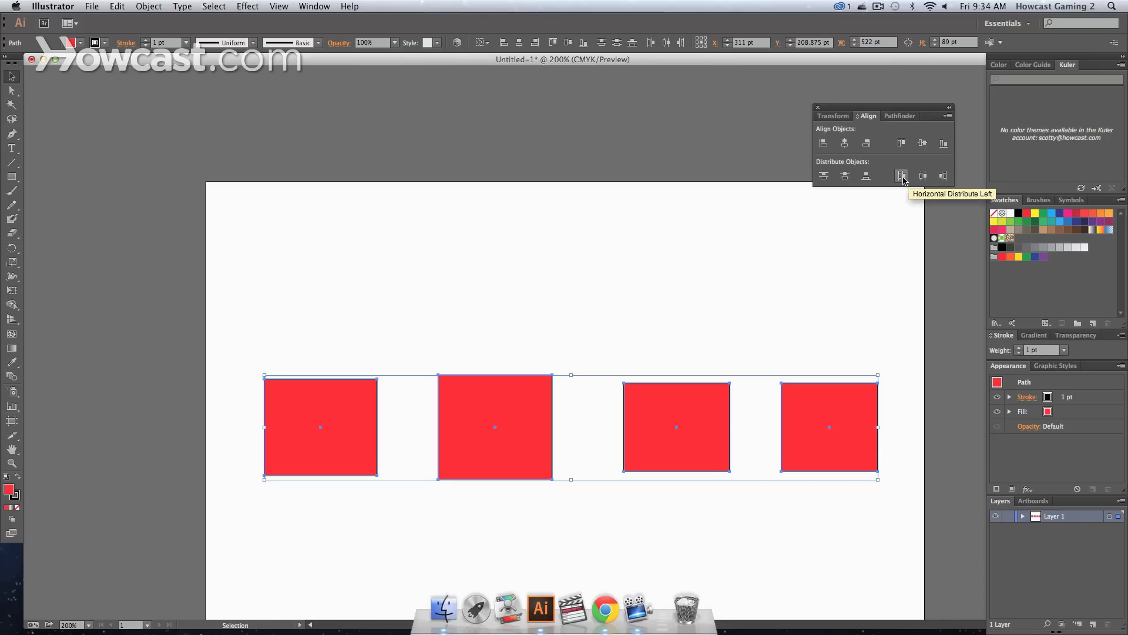
- Distribute the squares horizontally by left edges, centres, then right edges
click(902, 176)
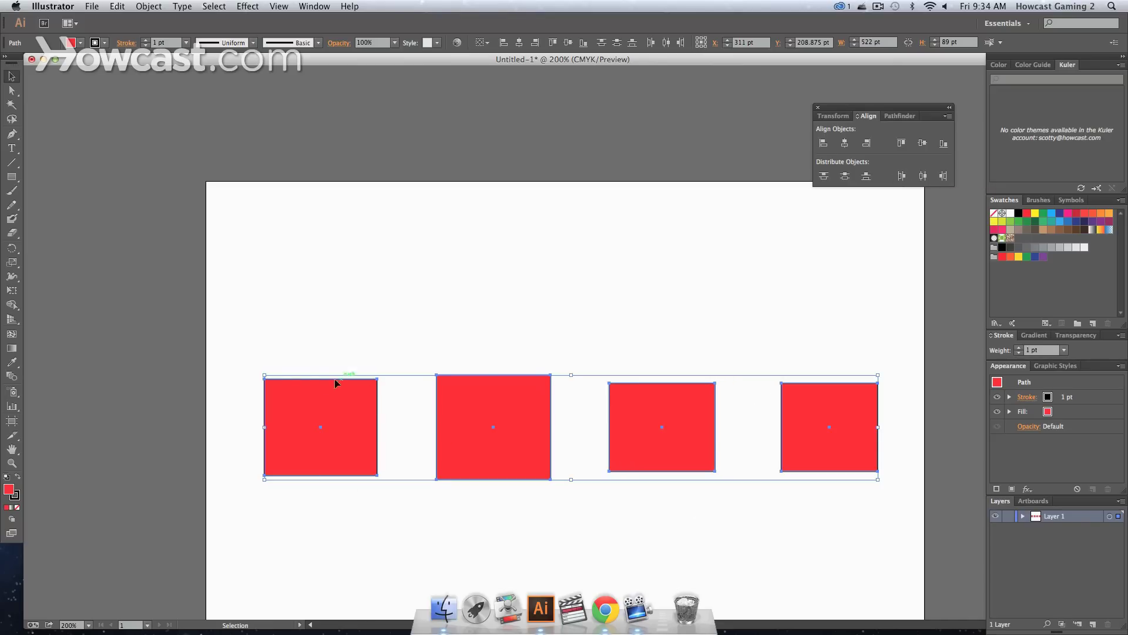
click(923, 176)
click(943, 176)
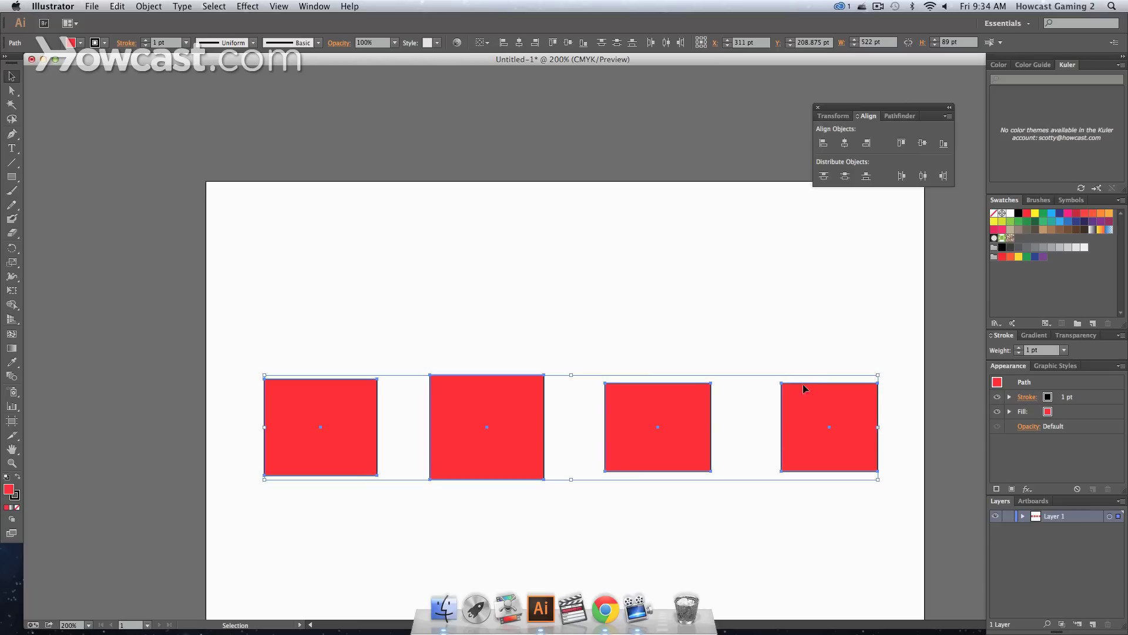
- Distribute the squares vertically by top, centre and bottom edges, then deselect them
click(824, 178)
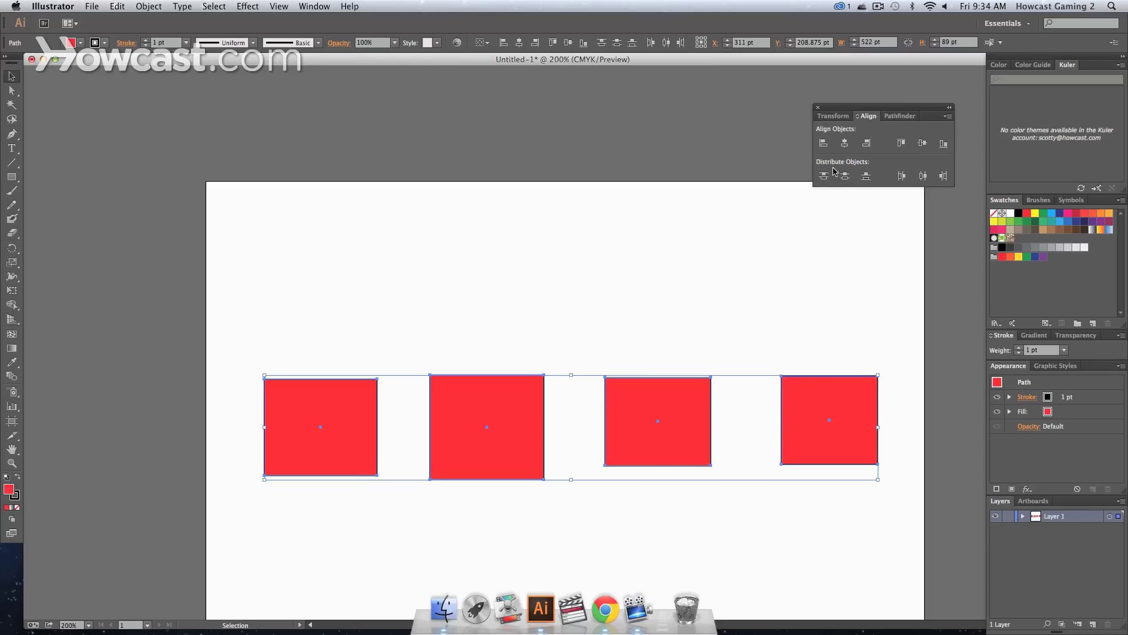
click(846, 176)
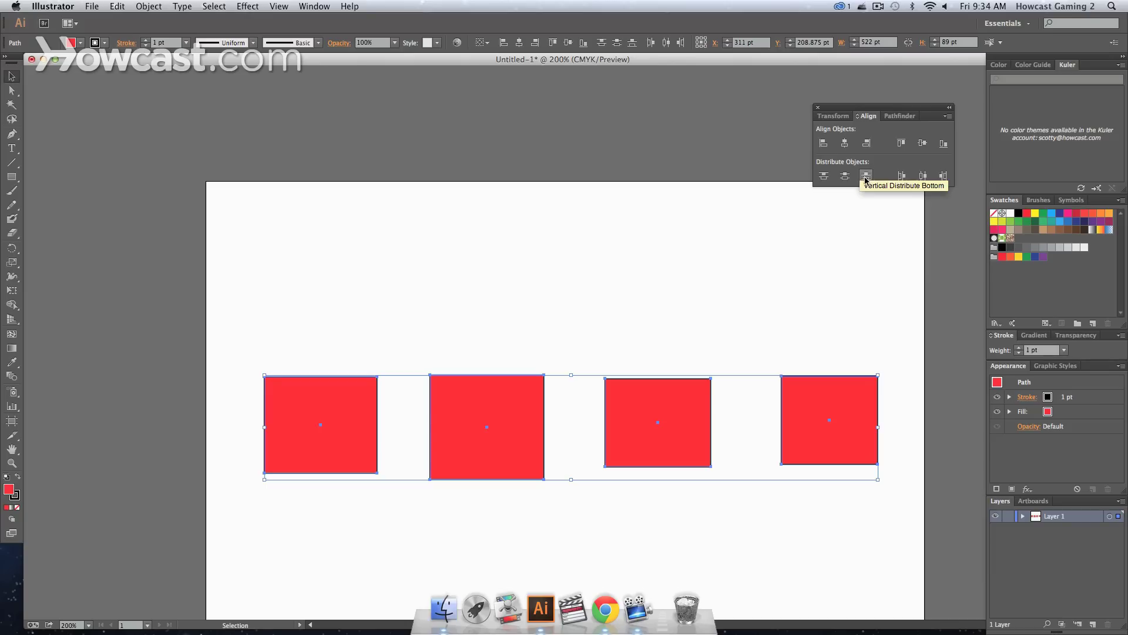
click(866, 179)
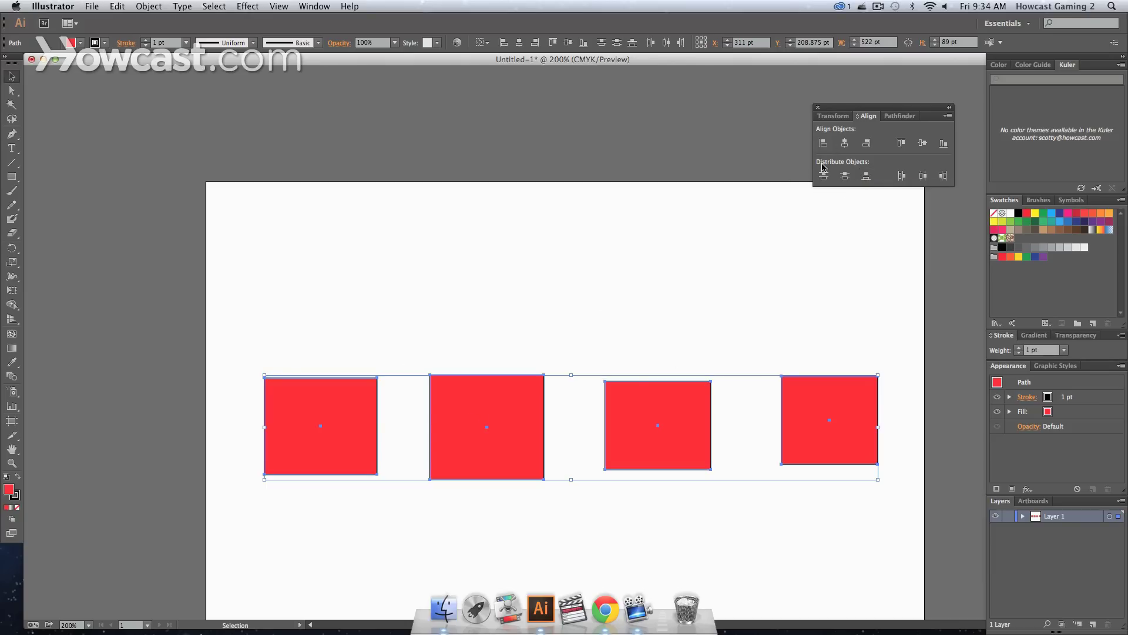
click(668, 306)
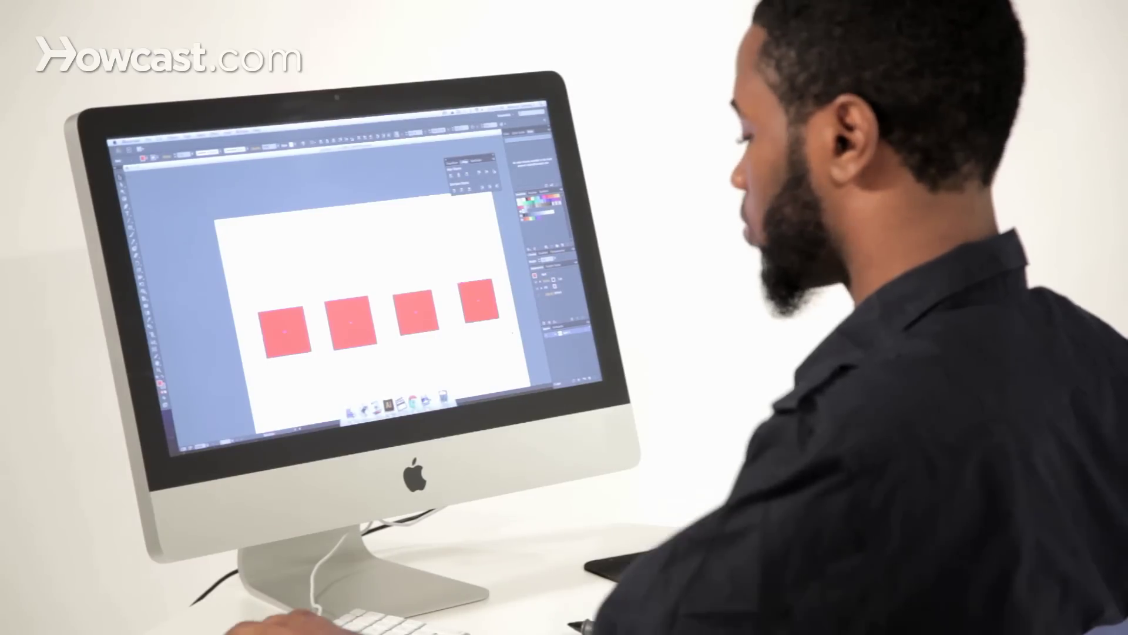
- Select all, switch to Align to Artboard, and centre the squares horizontally and vertically
key(super+a)
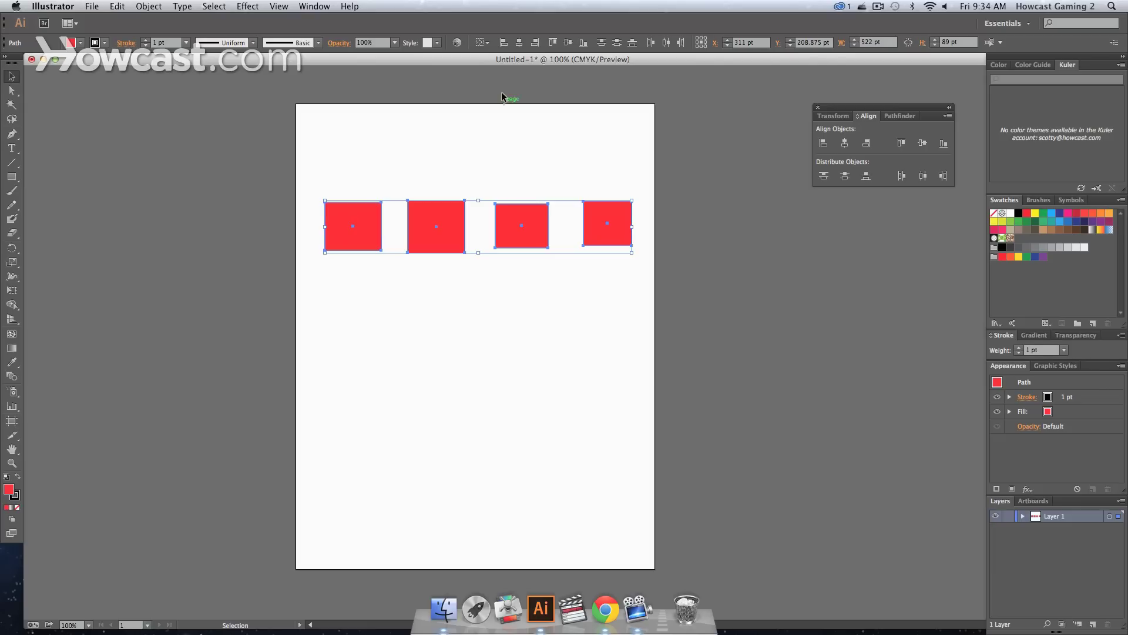
click(483, 44)
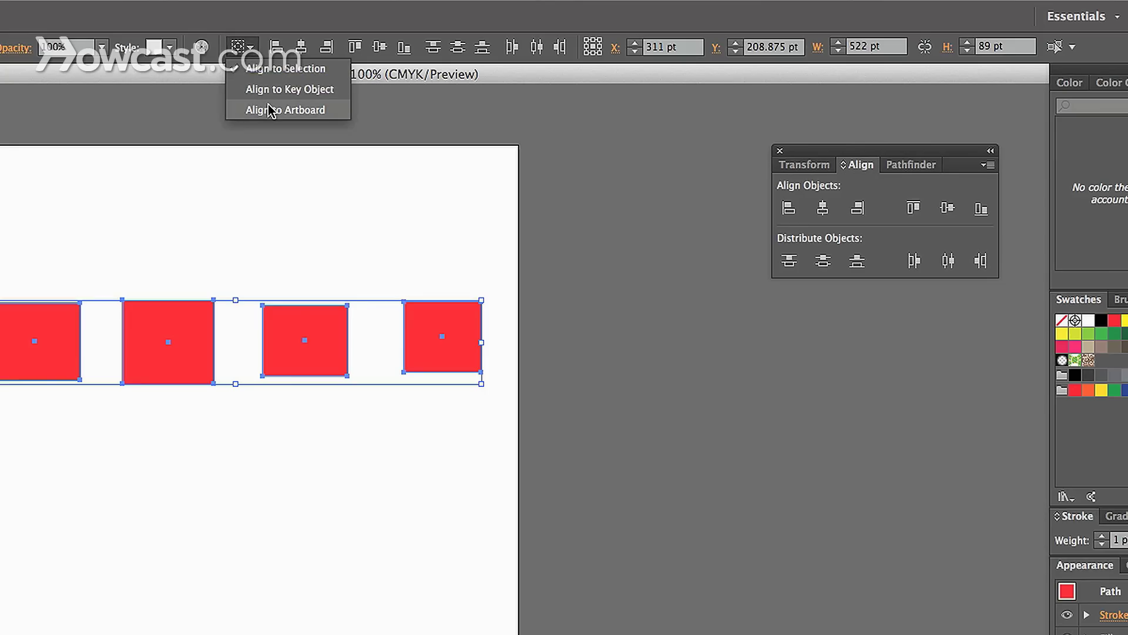
click(270, 110)
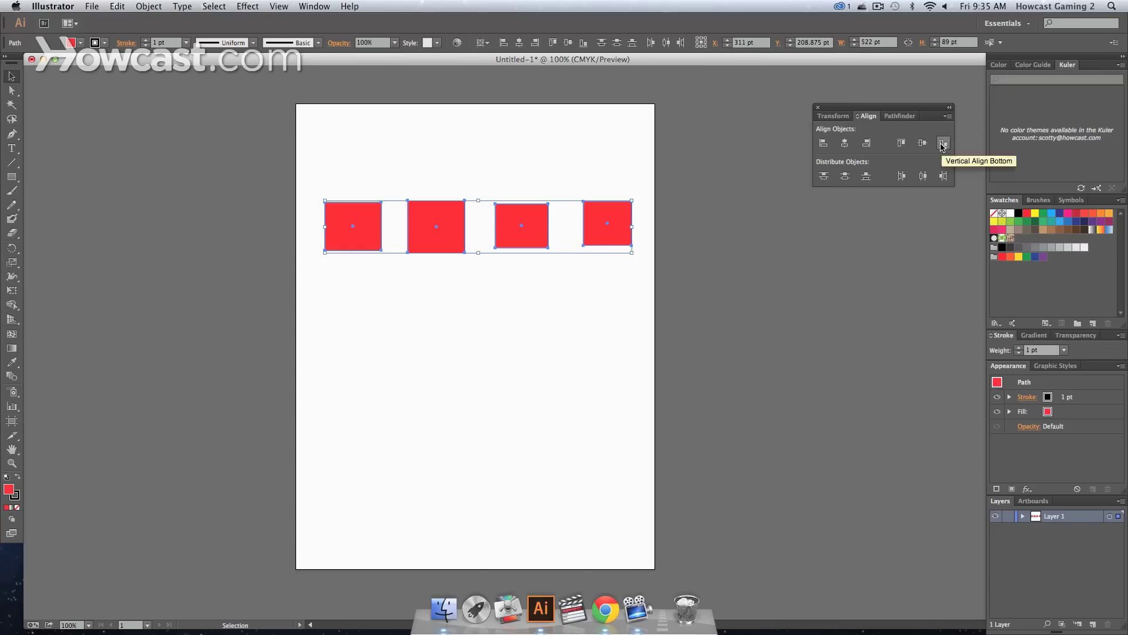
click(982, 208)
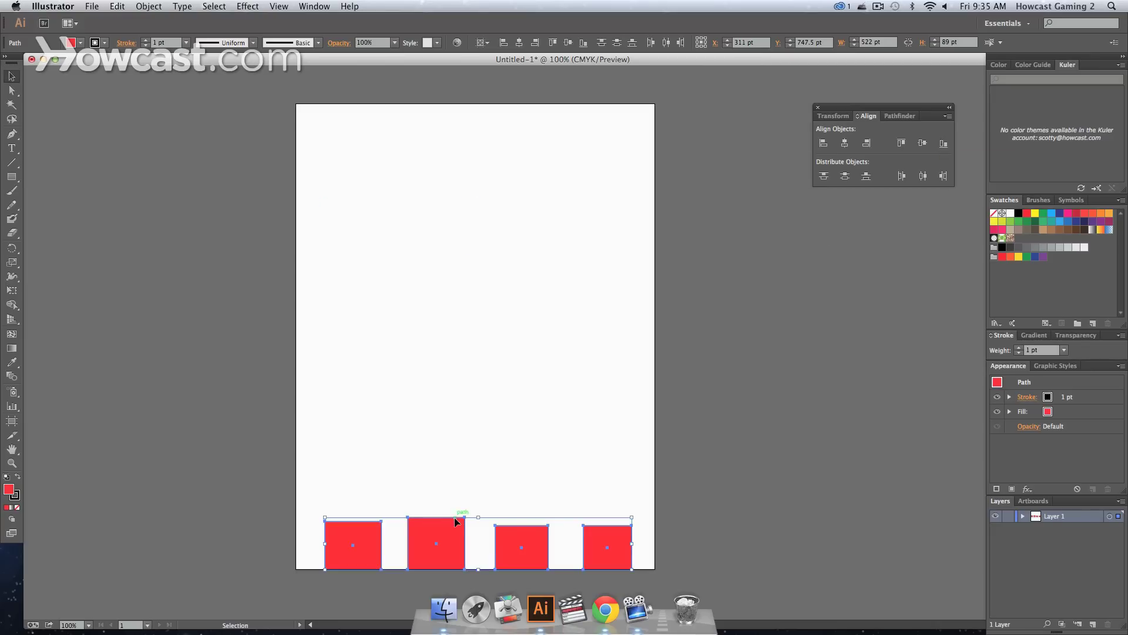
click(901, 143)
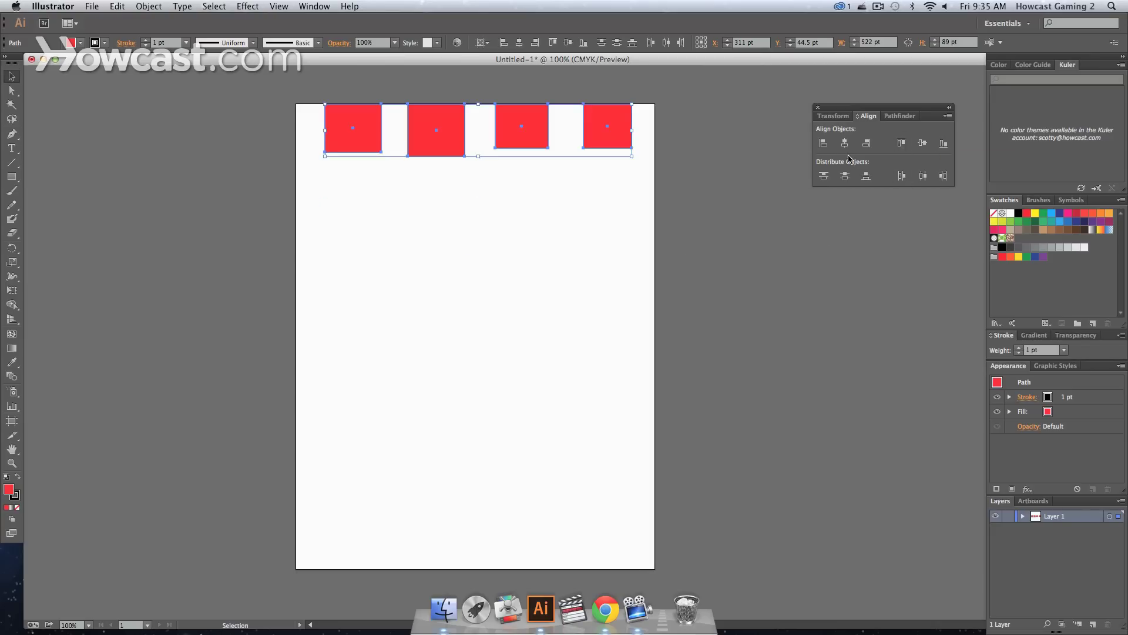
click(846, 147)
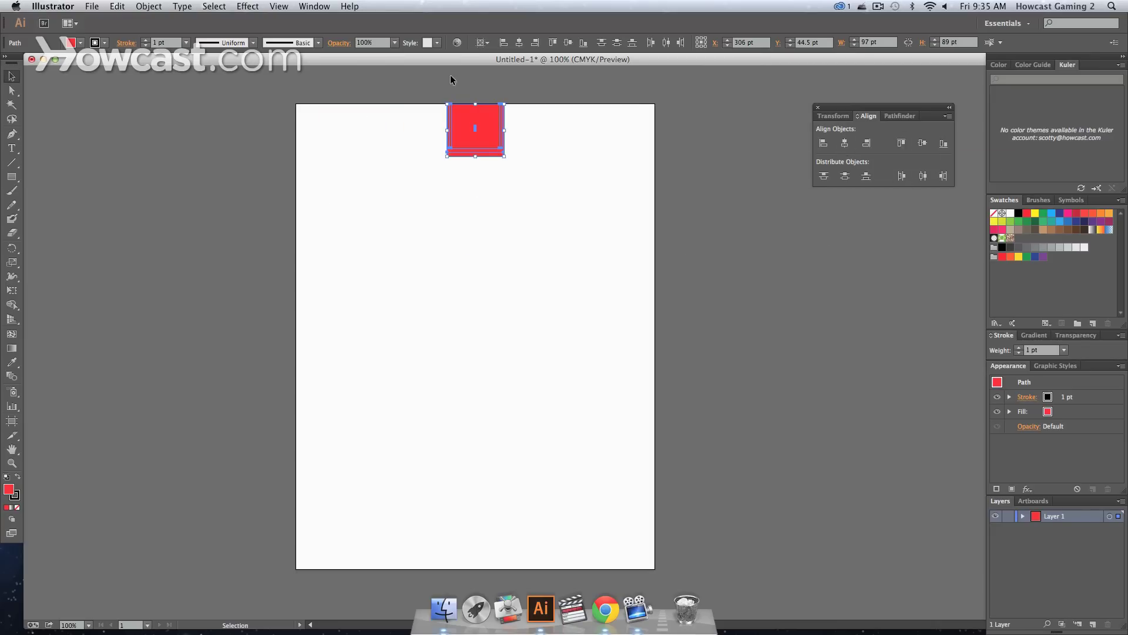
click(921, 143)
- Reselect the stacked squares and open the Align To choices for key-object alignment
click(633, 211)
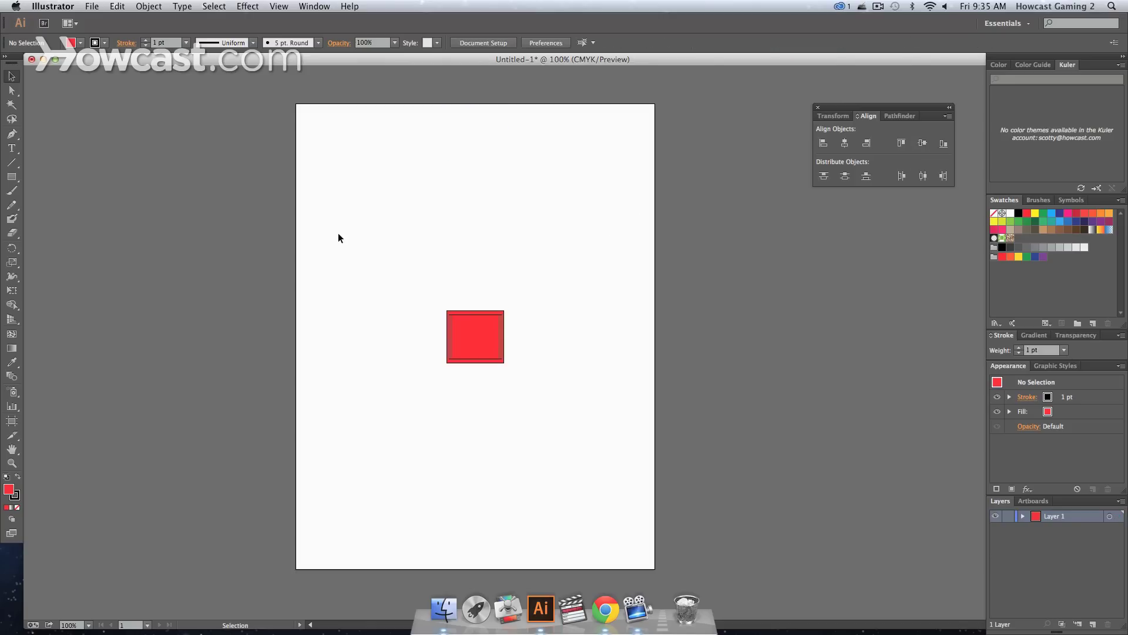
drag(424, 296, 572, 399)
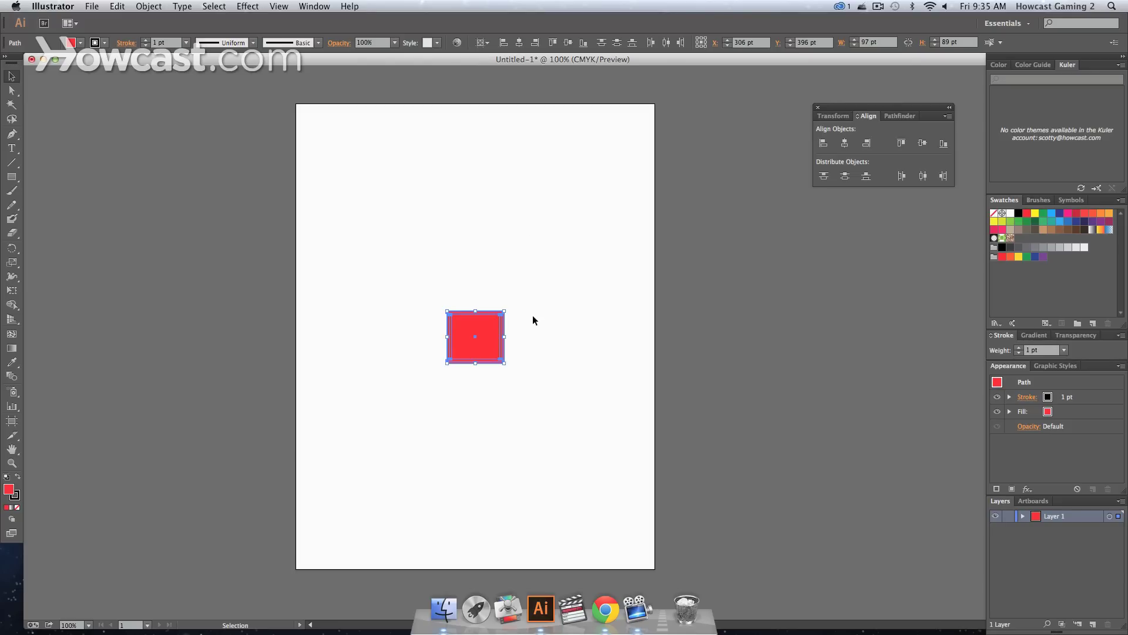
click(482, 43)
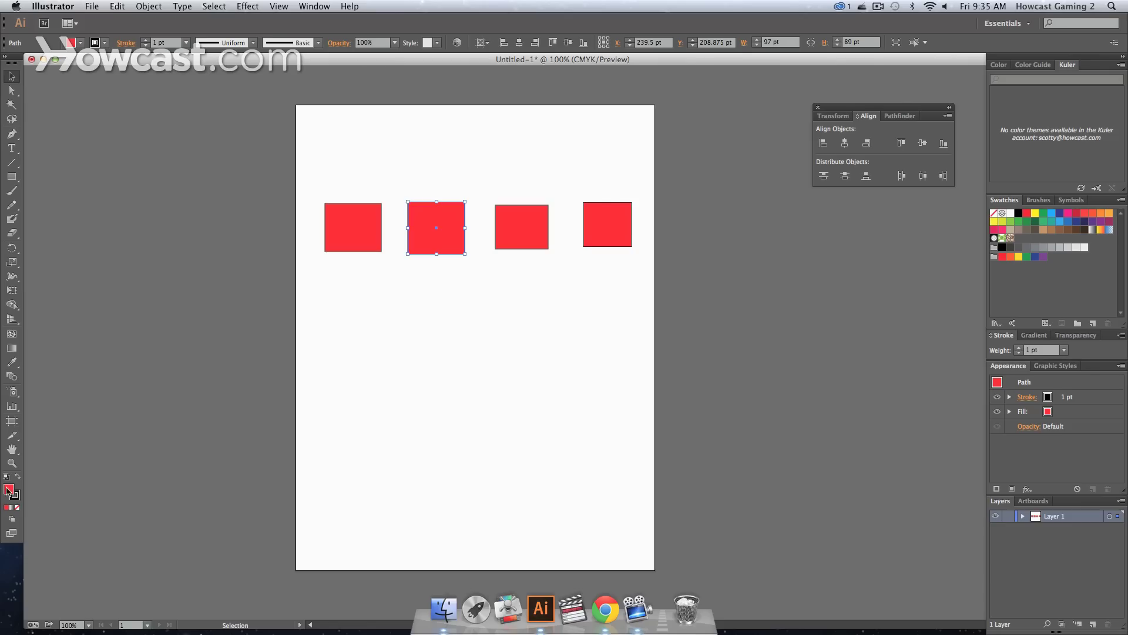
- Change the selected square's fill to black in the Color Picker, then reselect all four rectangles
double_click(8, 490)
drag(541, 304, 533, 253)
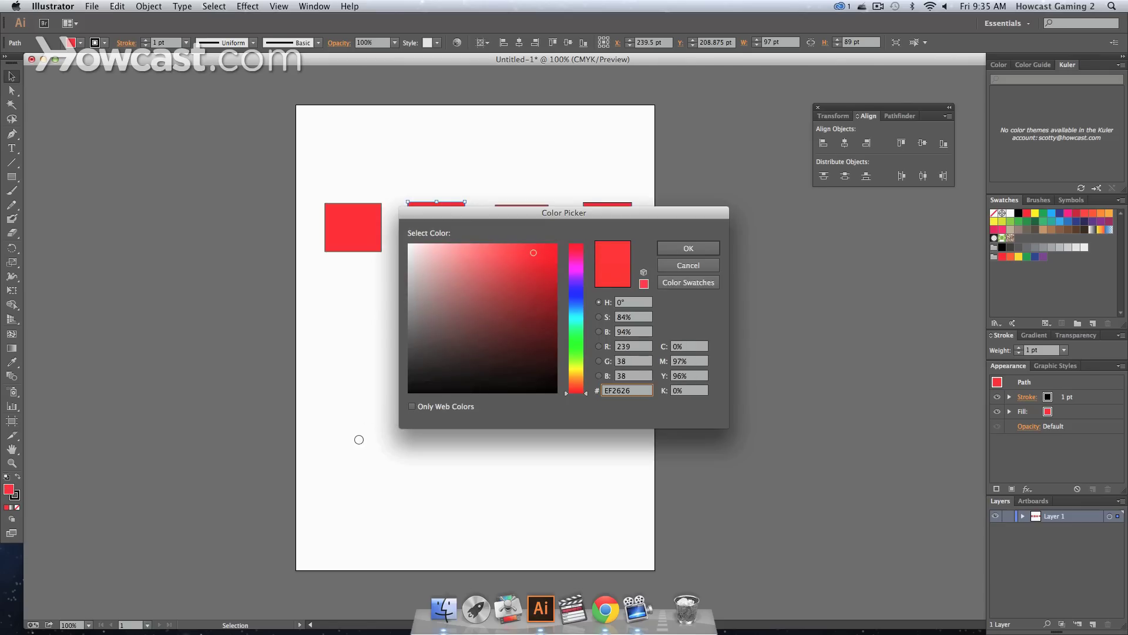
drag(467, 334, 405, 397)
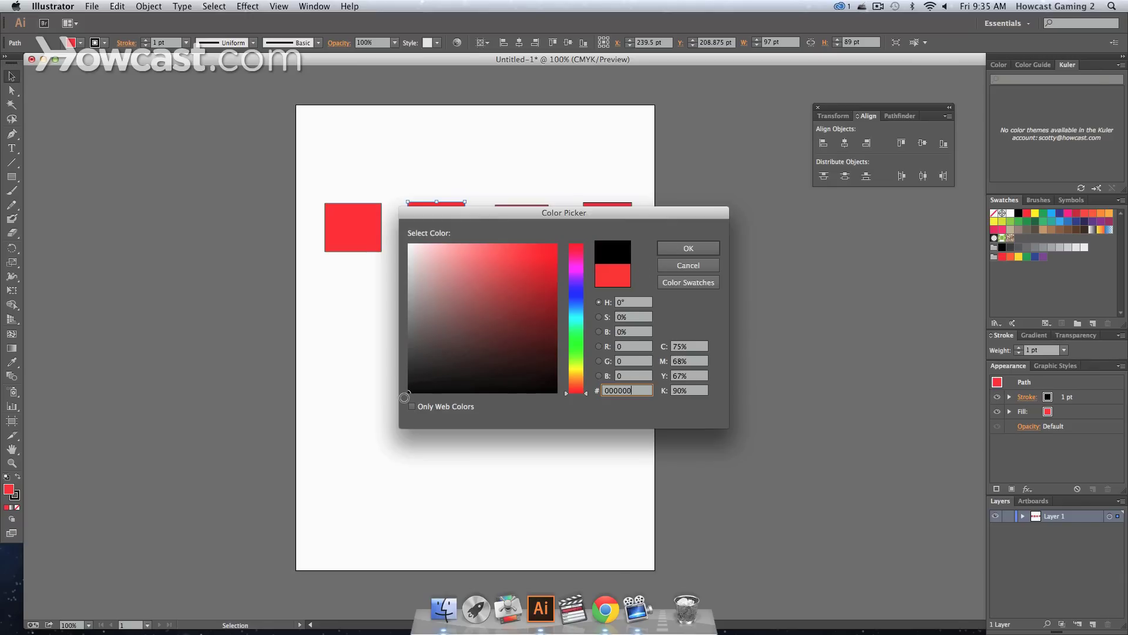
click(694, 250)
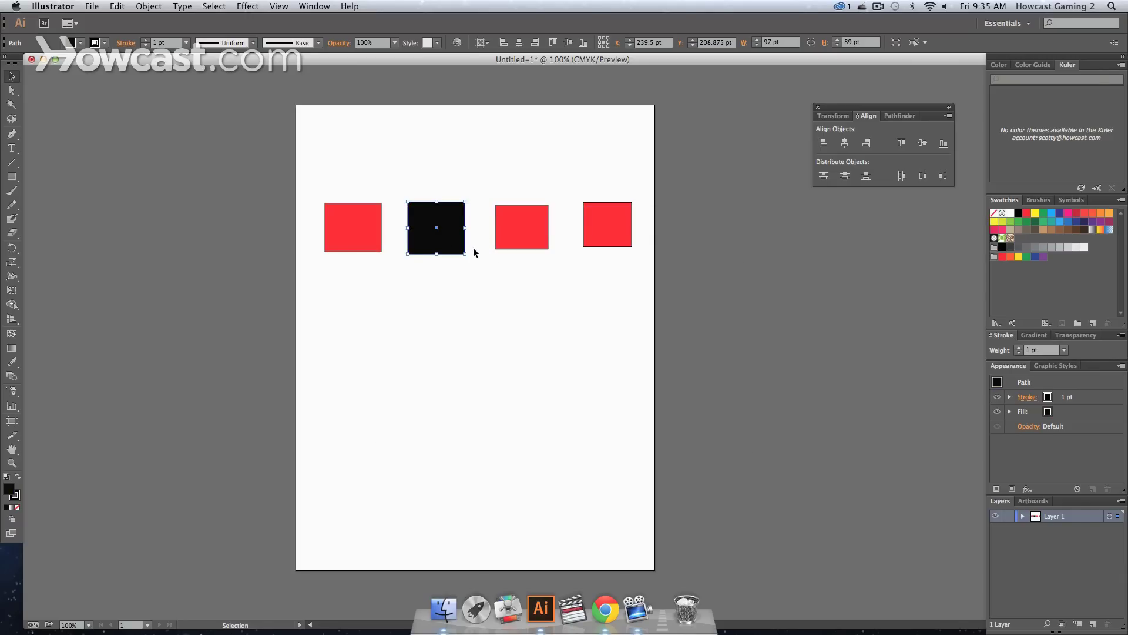
key(super)
drag(628, 307, 310, 164)
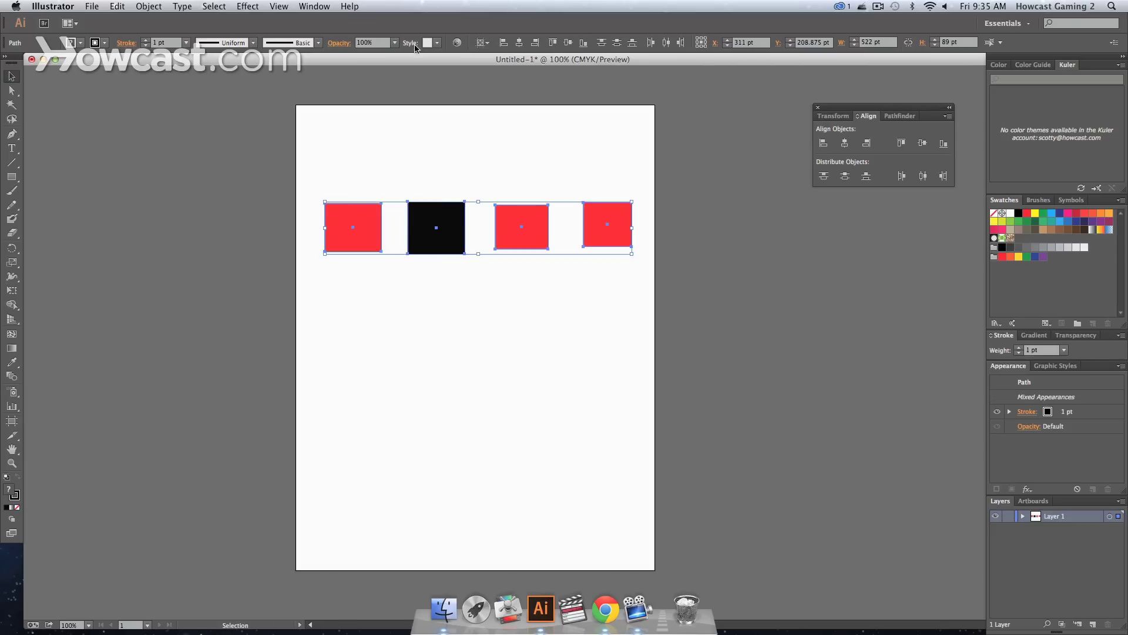
- Set Align to Key Object, try horizontal centre alignment, and undo it
click(489, 43)
click(499, 68)
click(519, 42)
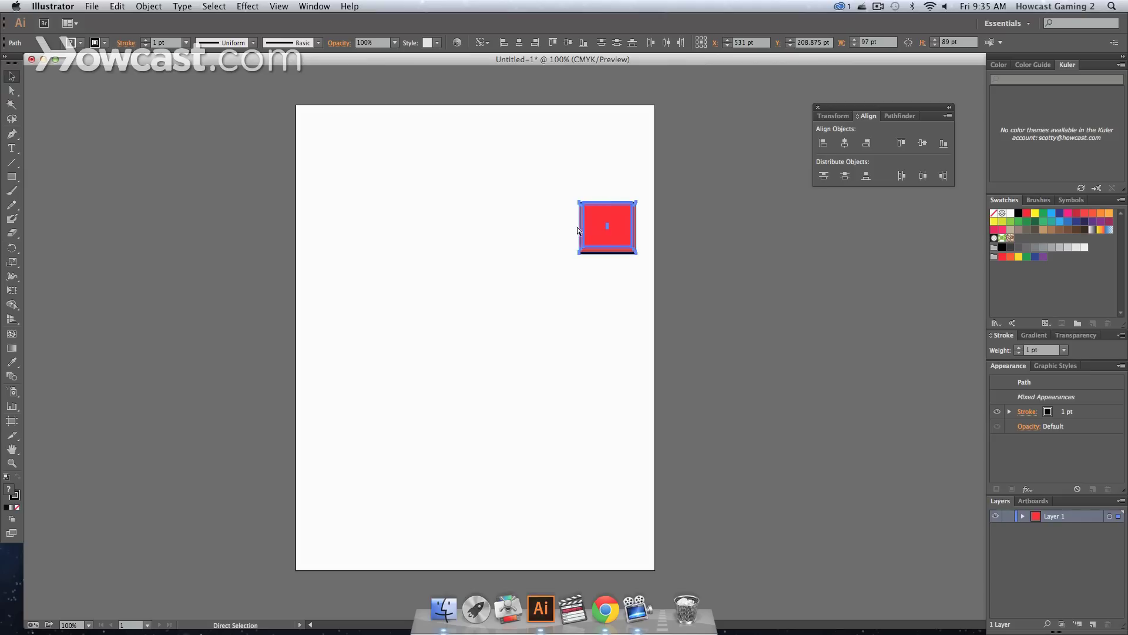
key(super+z)
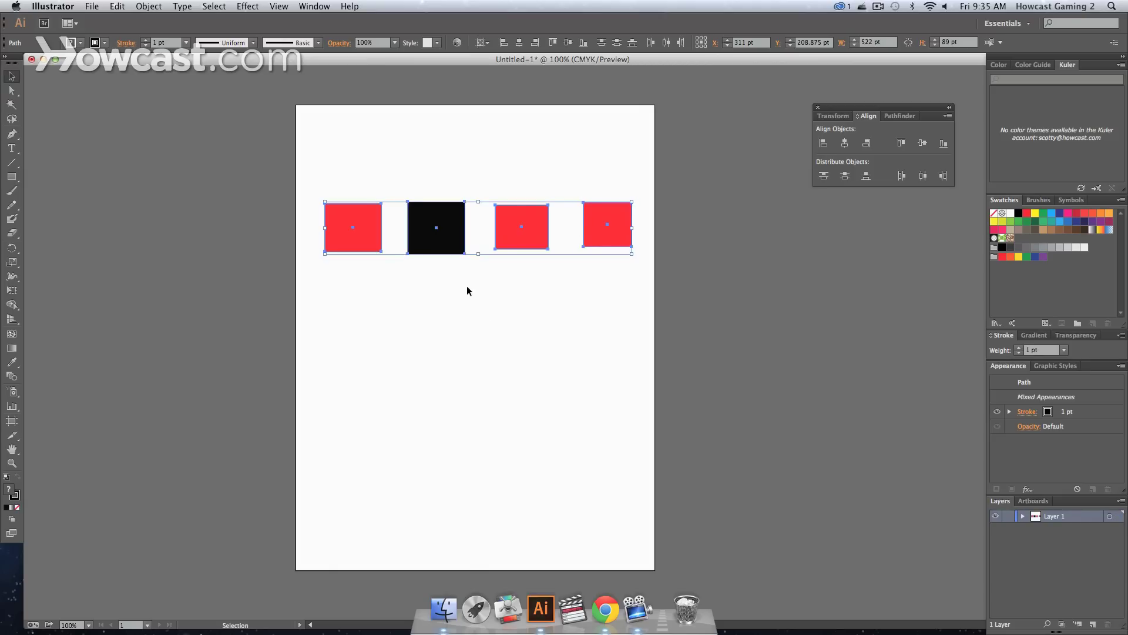
- Make the black square the key object and centre the red squares horizontally on it
click(443, 237)
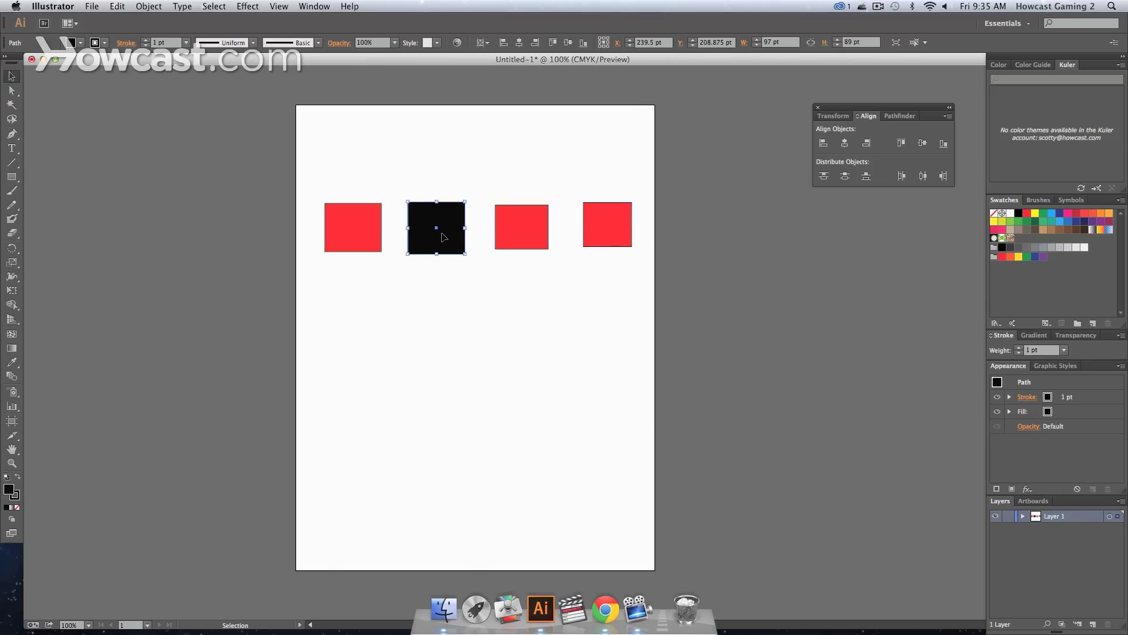
key(super)
drag(633, 312, 280, 160)
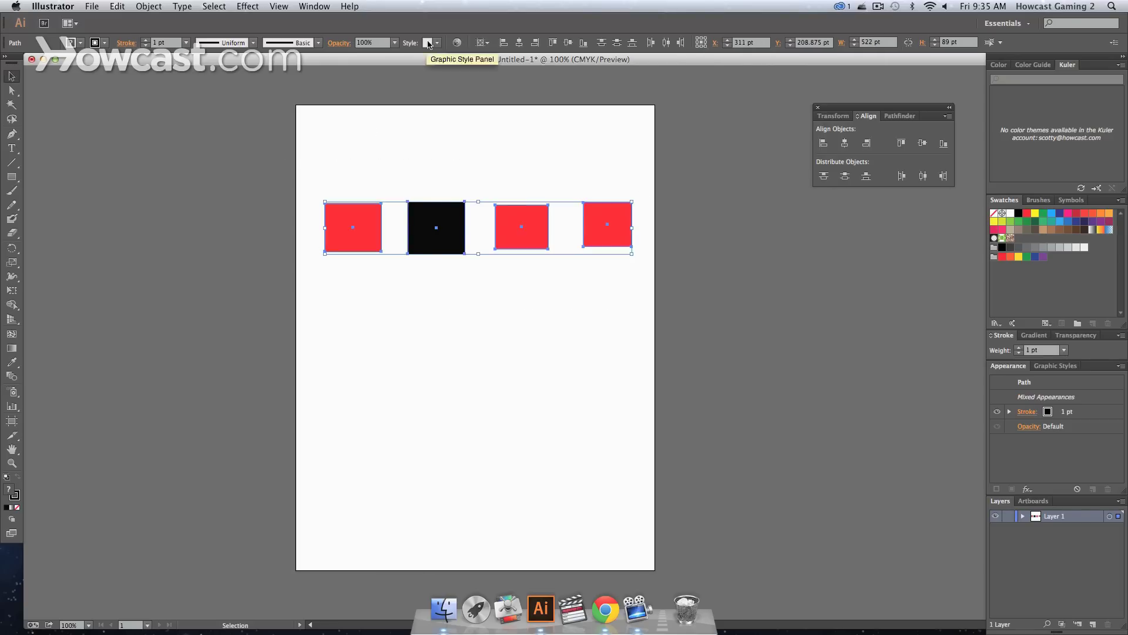
click(488, 44)
click(497, 69)
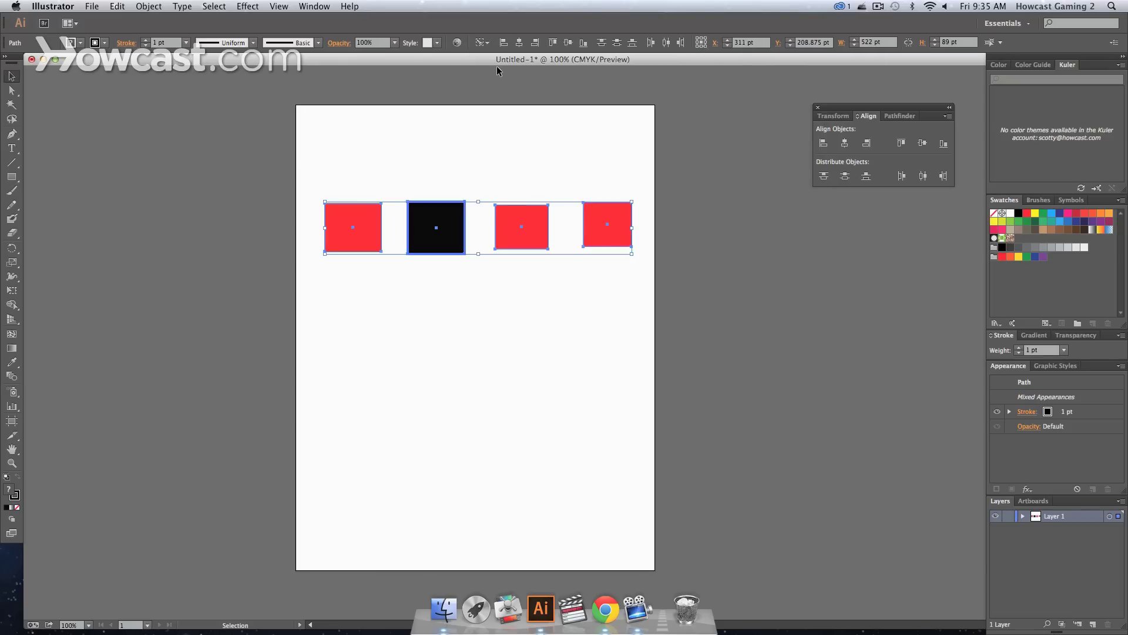
click(517, 43)
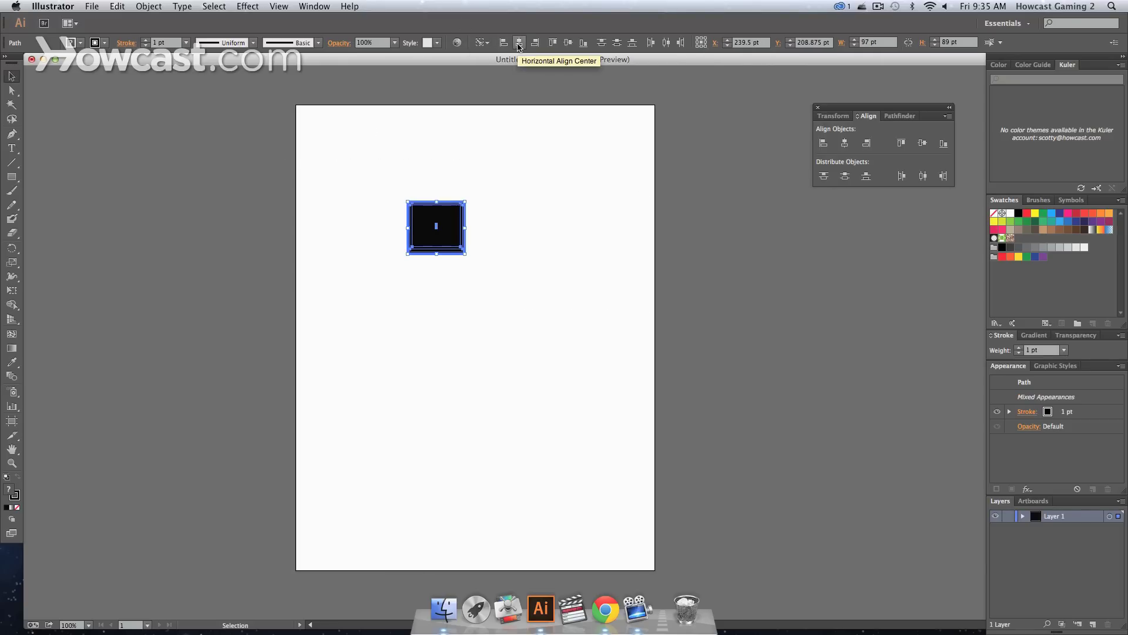
- Deselect, move the black square lower, and drag two red squares off toward the upper corners
click(515, 268)
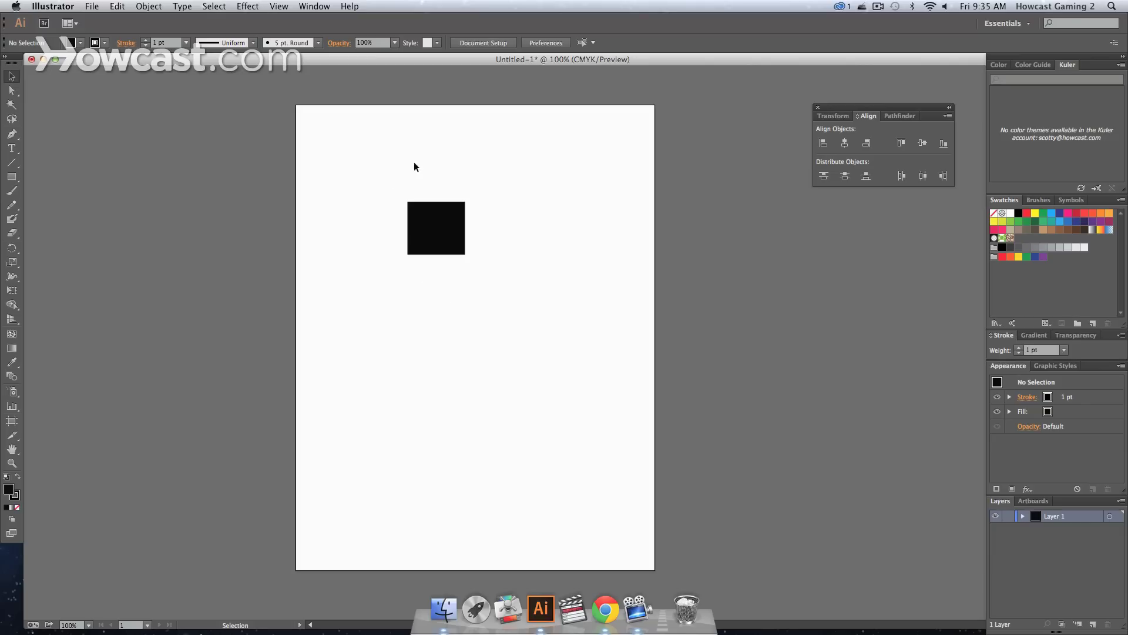
drag(453, 241, 492, 407)
drag(418, 224, 498, 199)
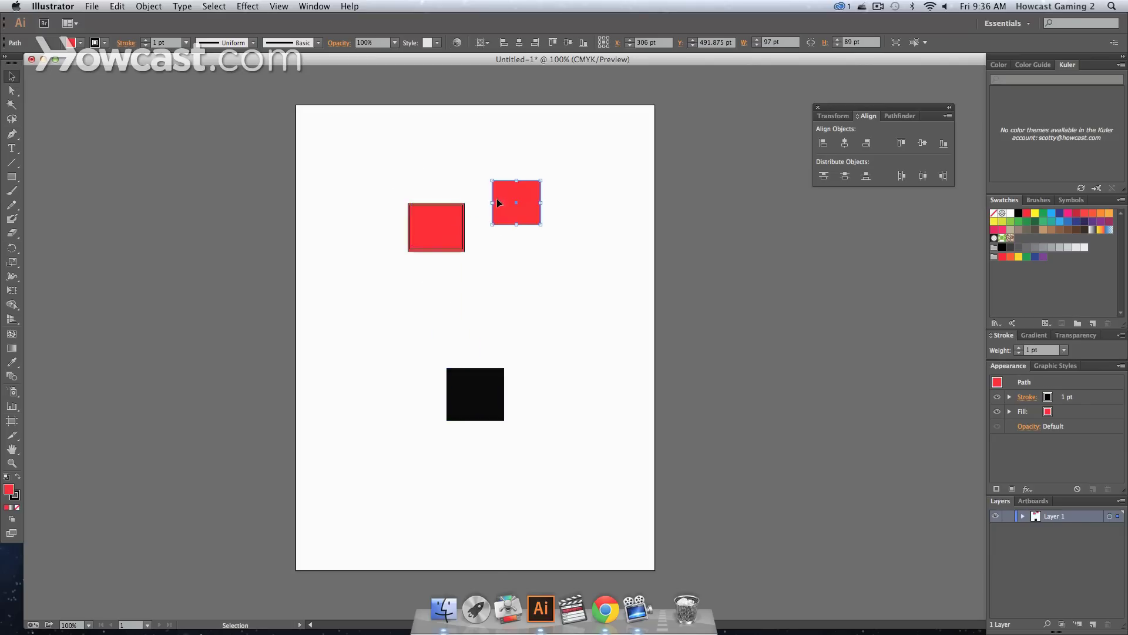
drag(448, 236, 410, 170)
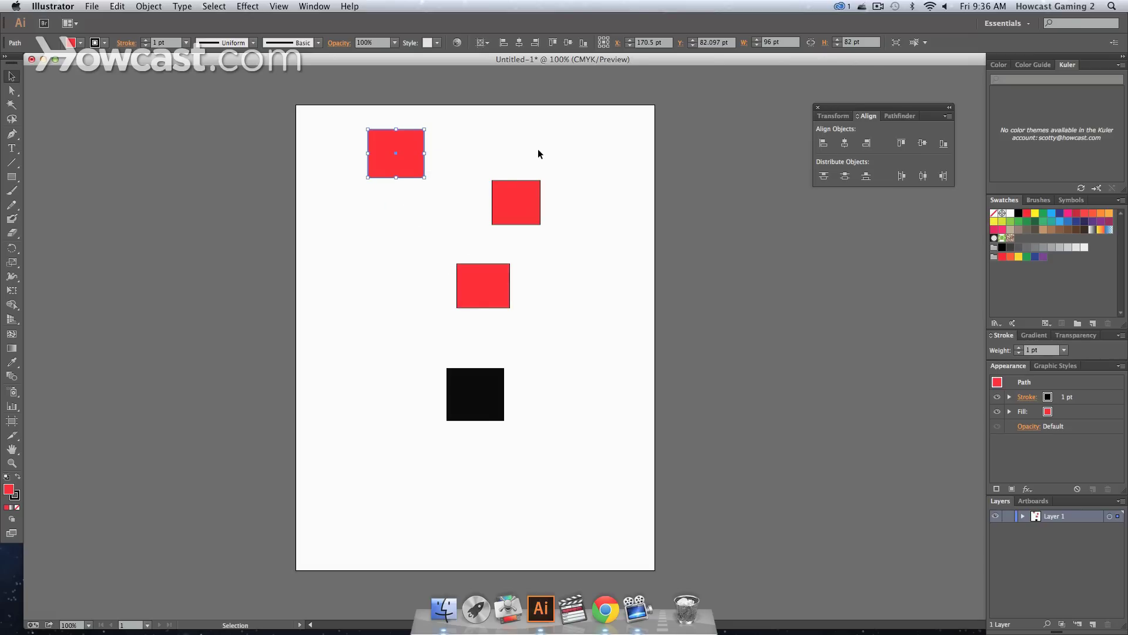